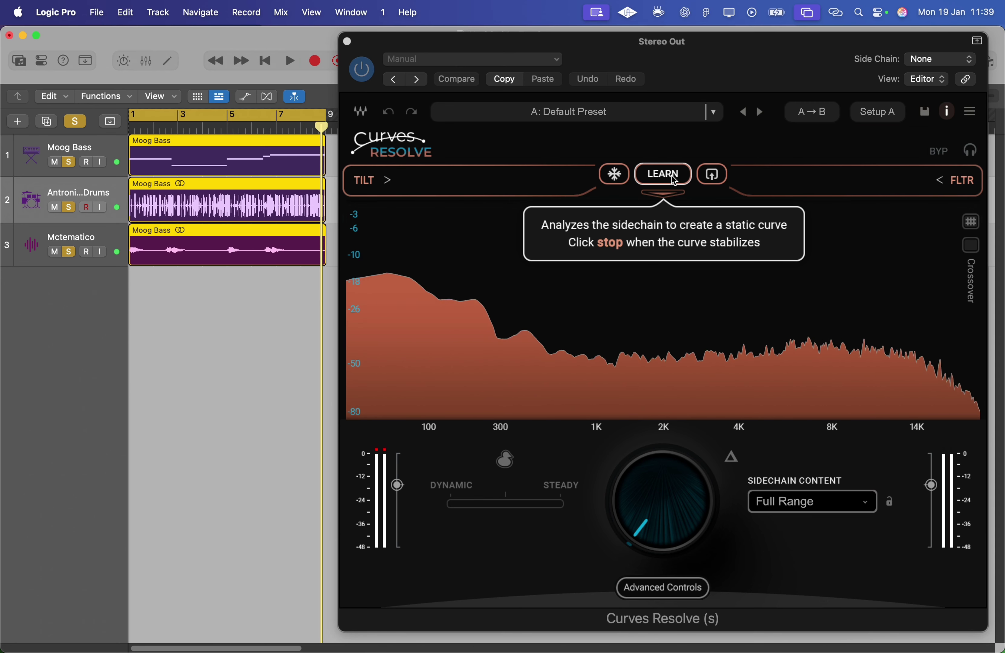
Learn a static sidechain curve for the Stereo Out from loop playback and stop the analysis.
{"action": "left_click", "coordinate": [671, 174]}
{"action": "key", "text": "space"}
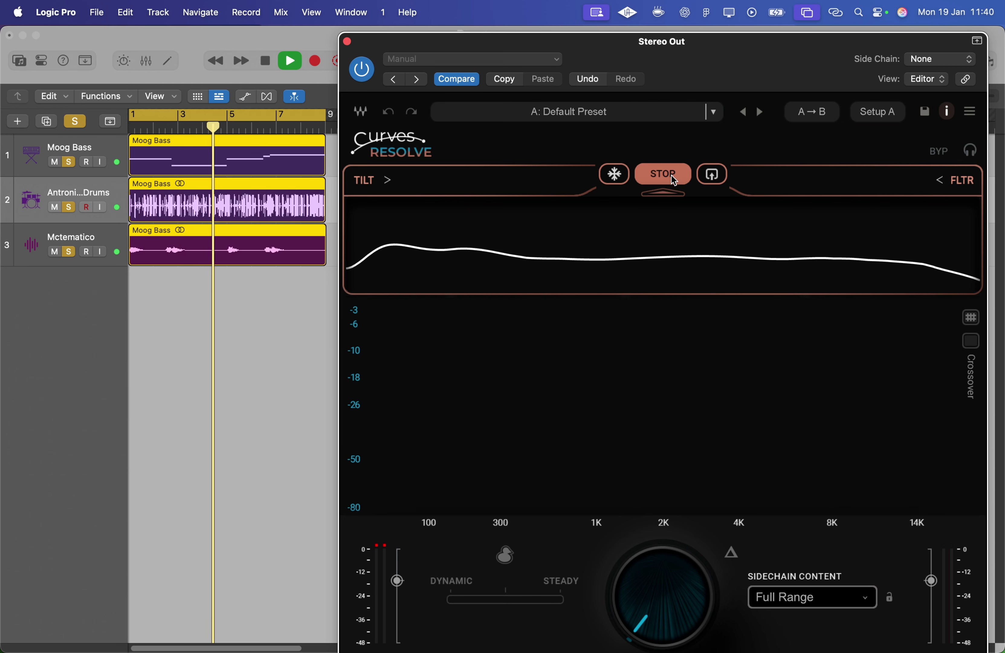
{"action": "key", "text": "space"}
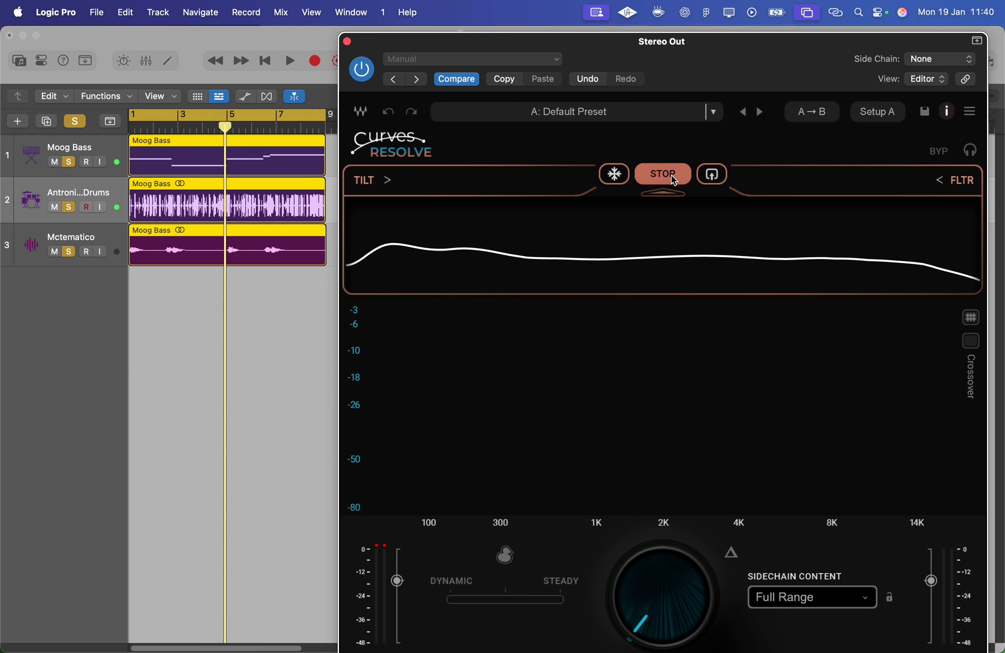
{"action": "left_click", "coordinate": [671, 177]}
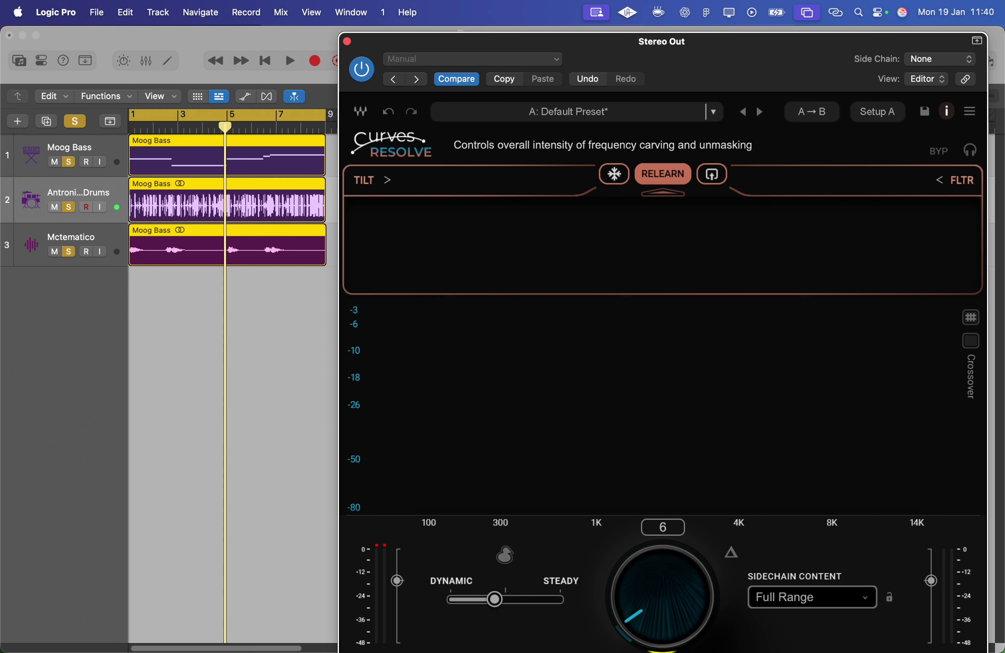
Audition the loop with increasing carving intensity up to 24, and set the Stereo Out's overall intensity to 13.
{"action": "left_click_drag", "start_coordinate": [656, 621], "coordinate": [642, 641]}
{"action": "key", "text": "space"}
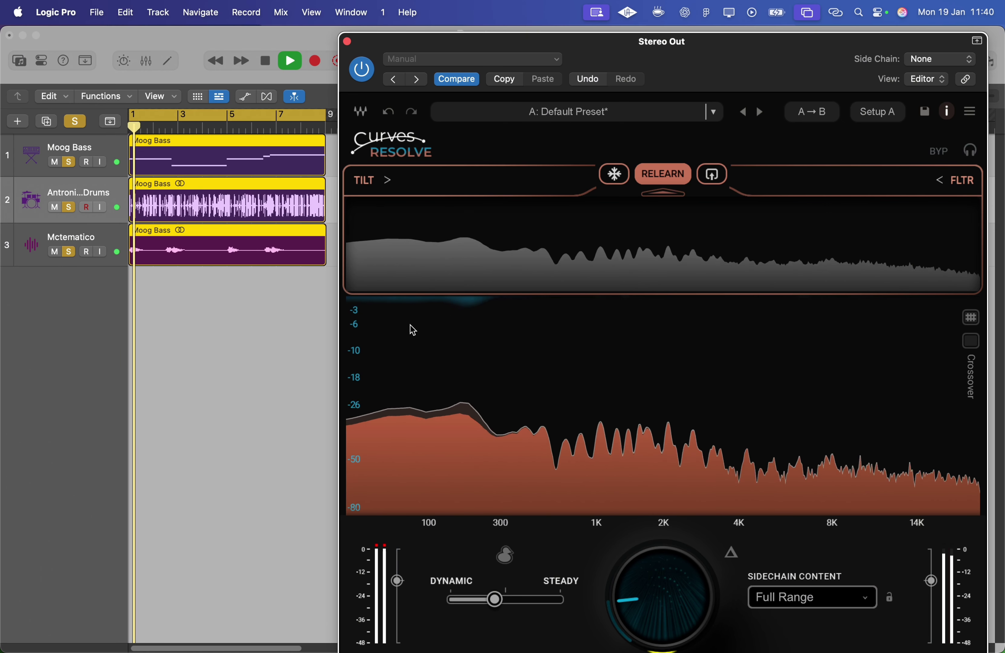
{"action": "key", "text": "space"}
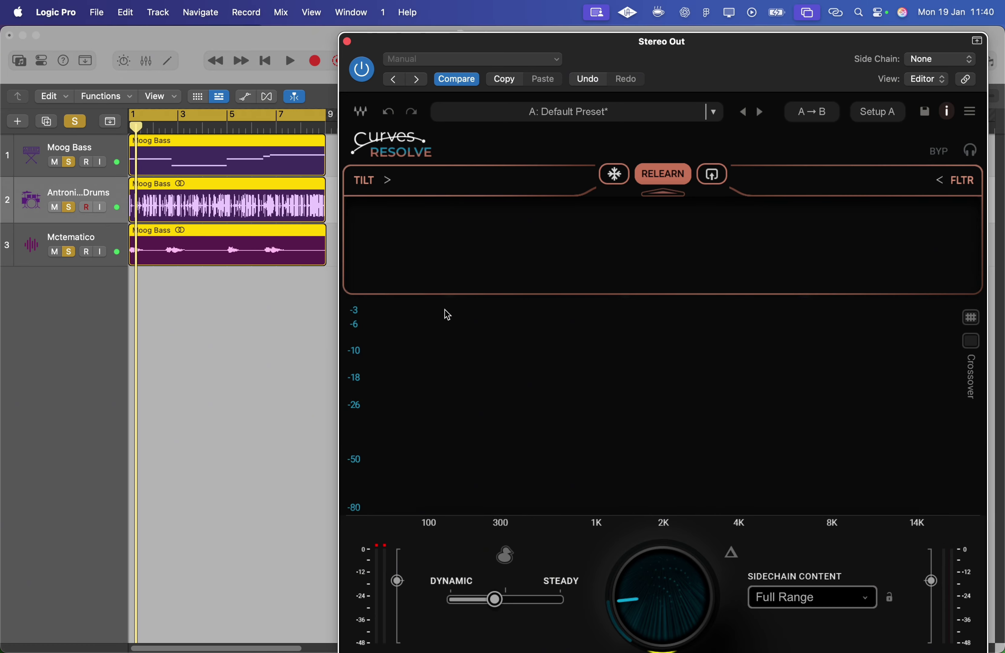
{"action": "key", "text": "space"}
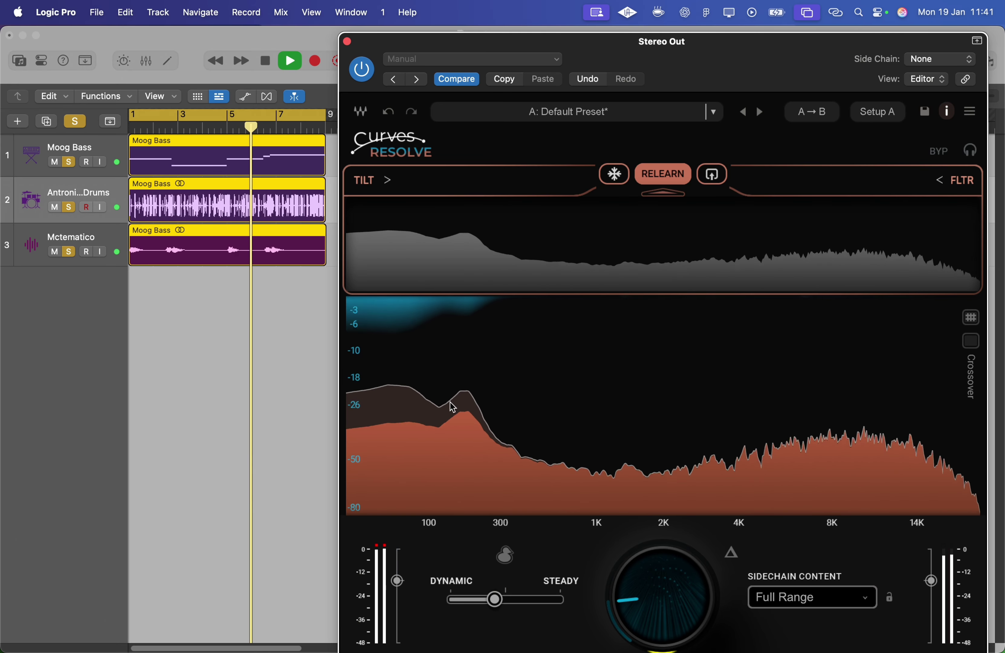
{"action": "mouse_move", "coordinate": [656, 637]}
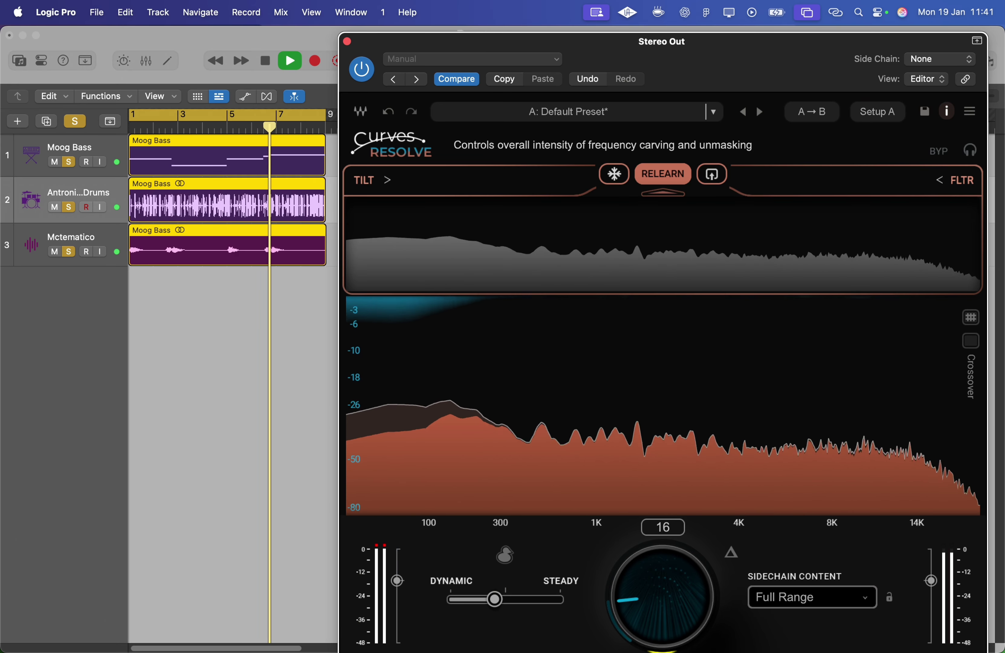
{"action": "left_click_drag", "start_coordinate": [656, 637], "coordinate": [656, 630]}
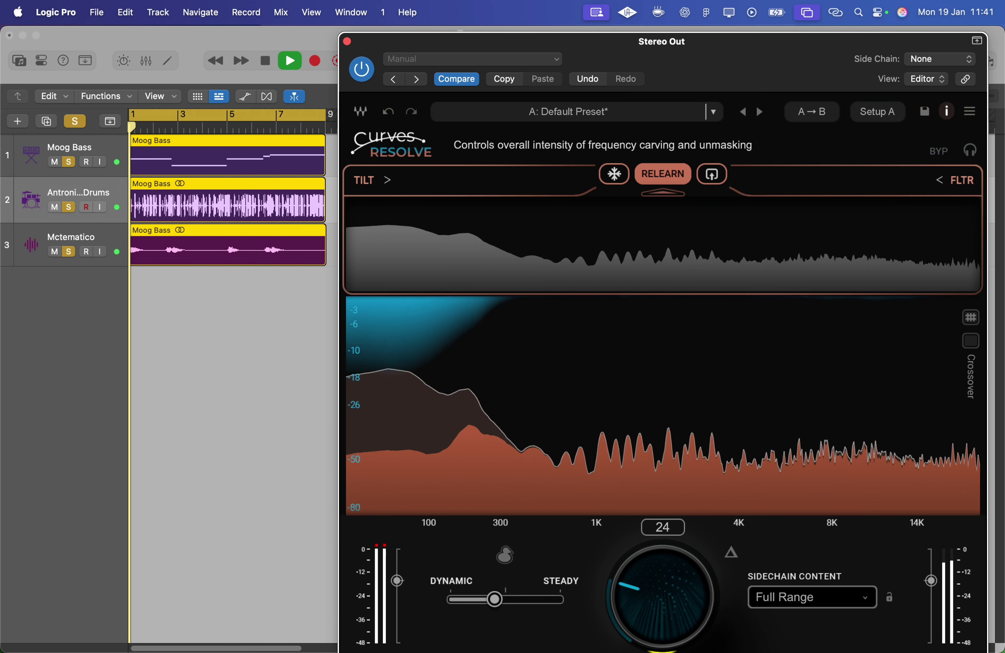
{"action": "mouse_move", "coordinate": [656, 631]}
{"action": "left_mouse_down"}
{"action": "mouse_move", "coordinate": [656, 642]}
{"action": "mouse_move", "coordinate": [654, 614]}
{"action": "left_mouse_up"}
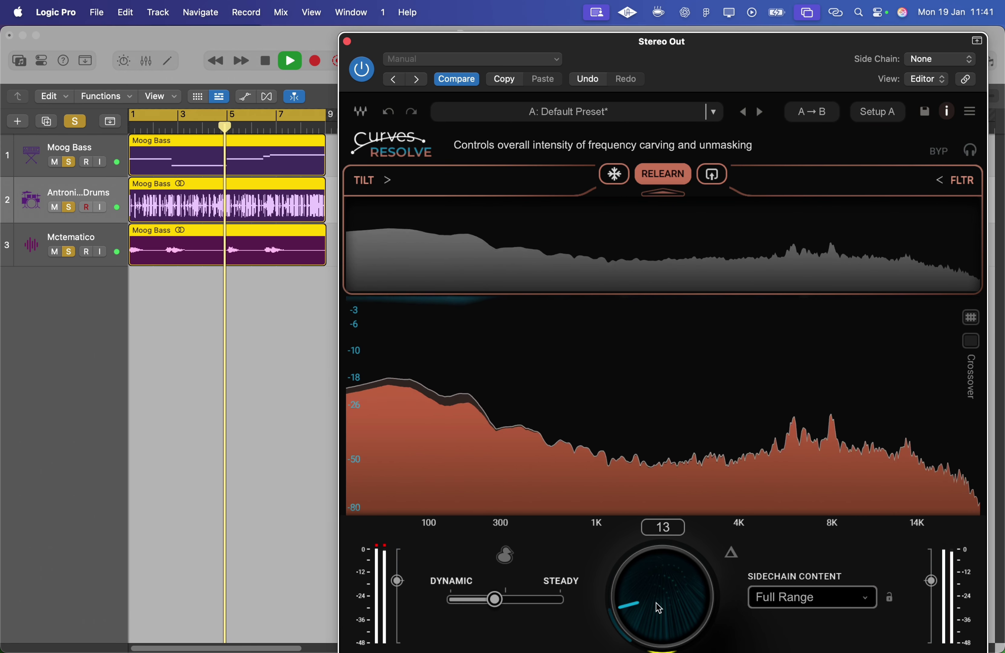
{"action": "key", "text": "space"}
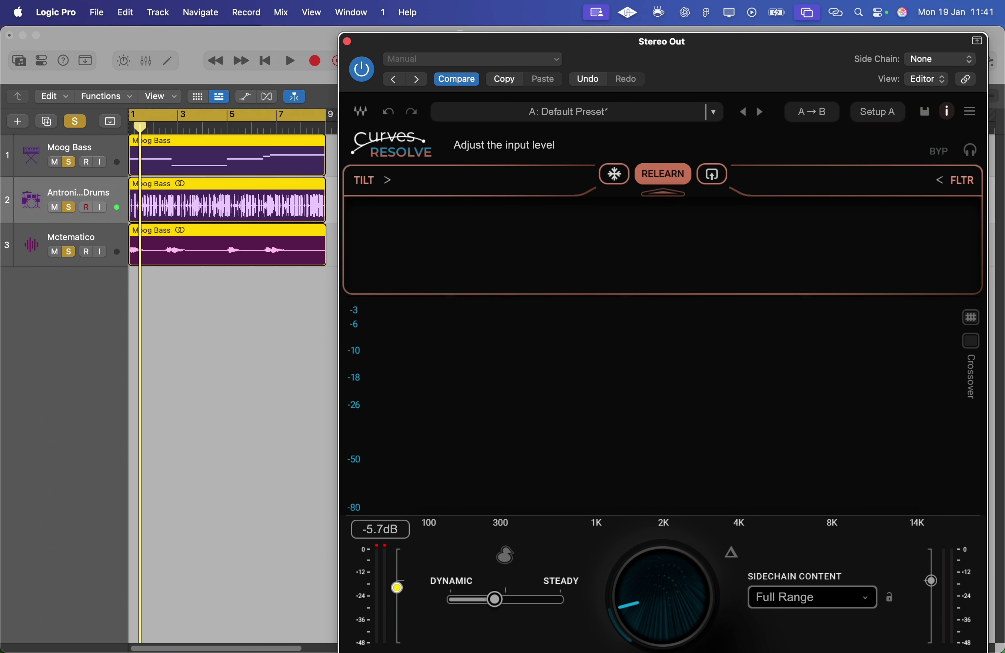
Set the plug-in's input level to about -3.4 dB during loop playback and stop playback.
{"action": "left_click", "coordinate": [288, 60]}
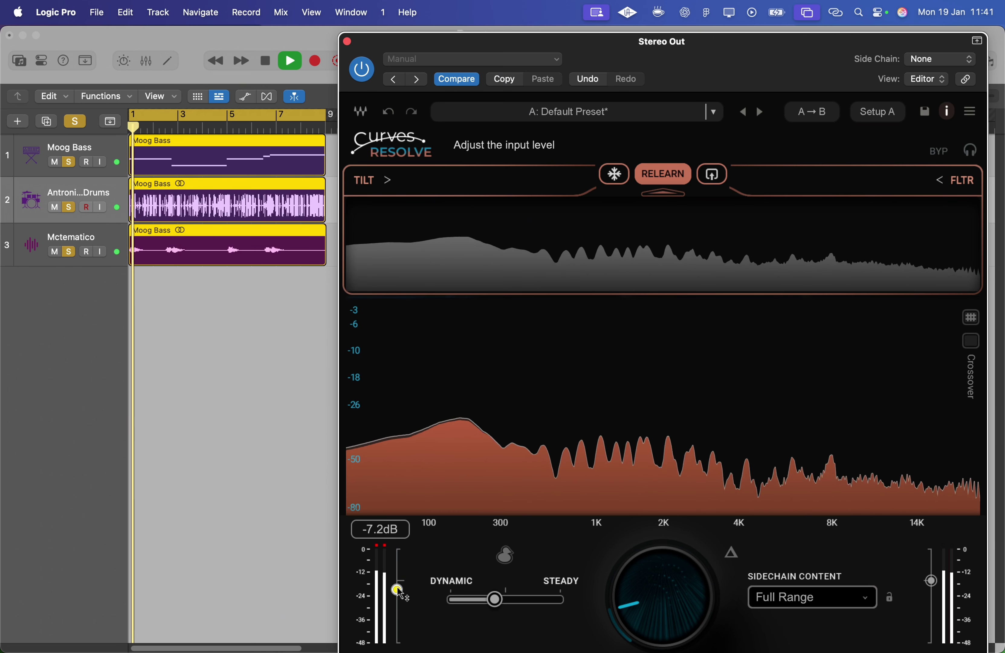
{"action": "left_click_drag", "start_coordinate": [396, 587], "coordinate": [397, 584]}
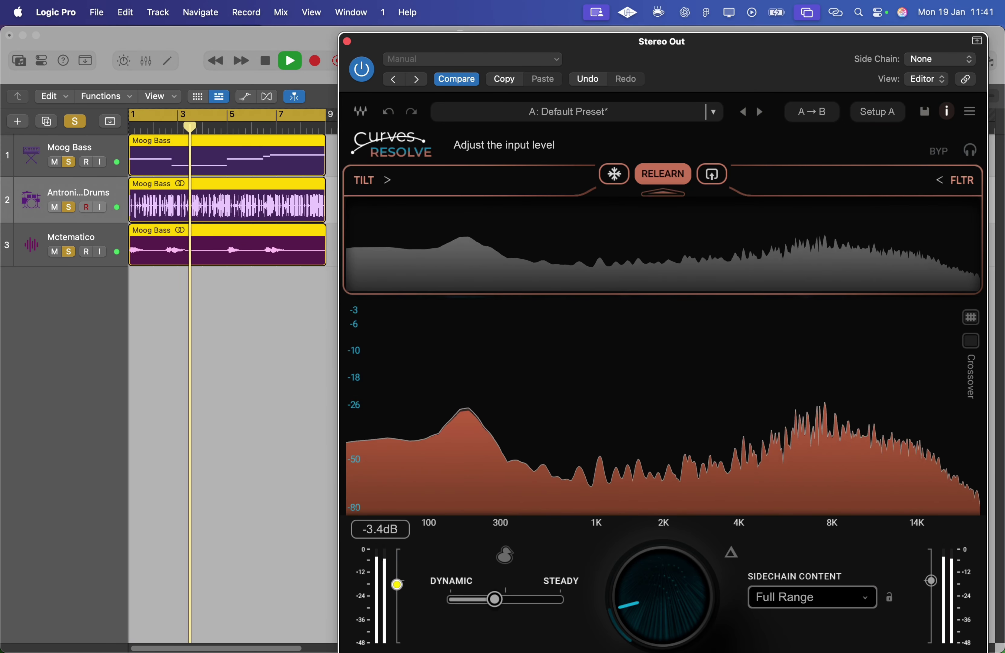
{"action": "left_click_drag", "start_coordinate": [397, 584], "coordinate": [397, 583]}
{"action": "key", "text": "space"}
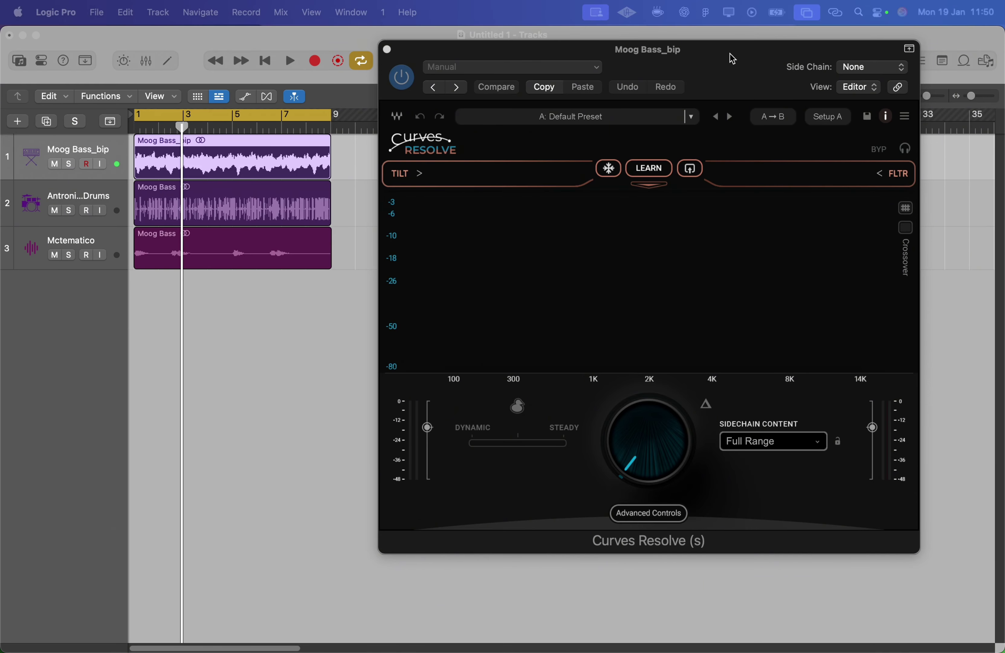
{"action": "left_click_drag", "start_coordinate": [732, 58], "coordinate": [735, 62]}
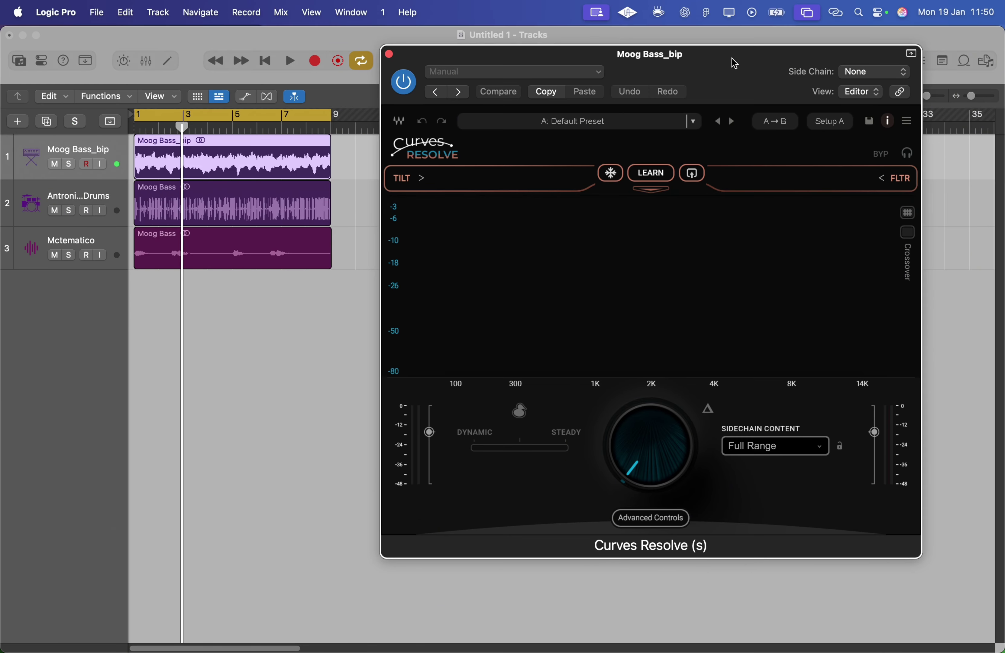
{"action": "double_click", "coordinate": [76, 148]}
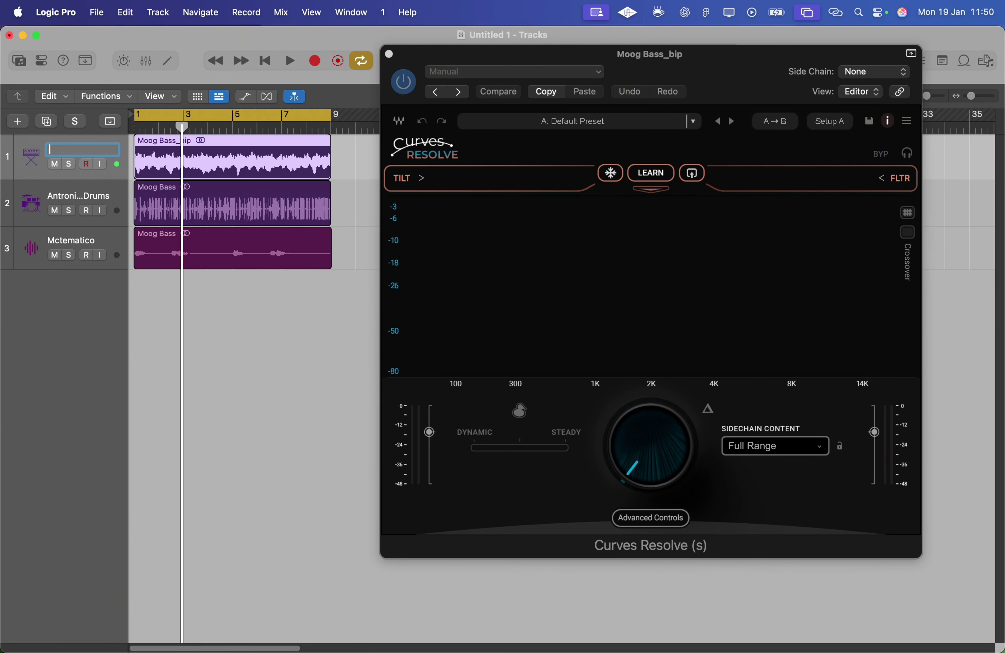
{"action": "key", "text": "super+z"}
{"action": "key", "text": "Return"}
Play the loop and solo the Moog Bass_bip track together with the drums track.
{"action": "key", "text": "space"}
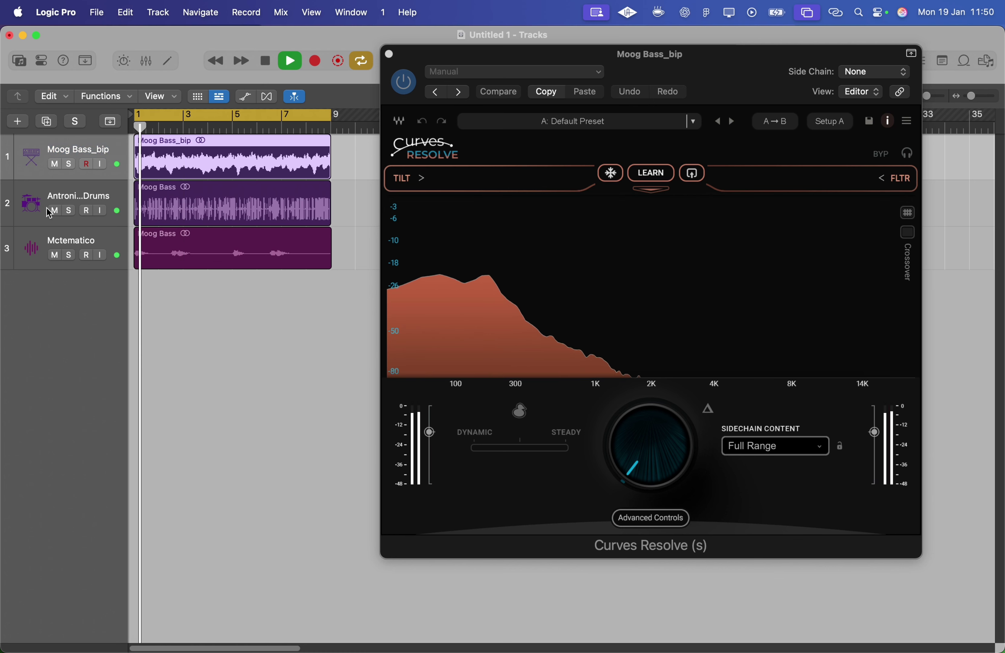
{"action": "left_click", "coordinate": [69, 165]}
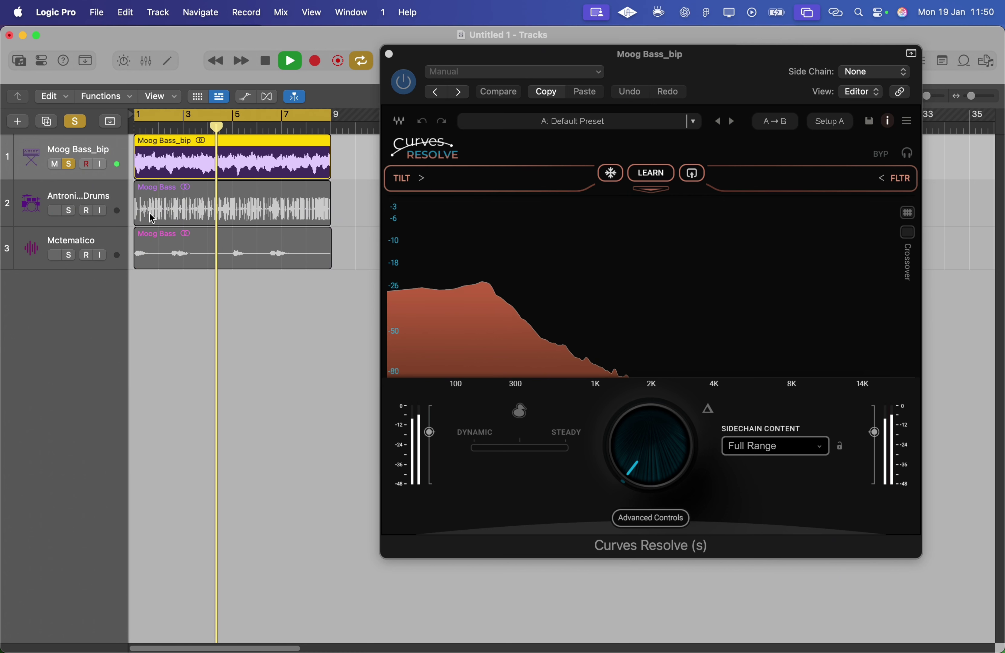
{"action": "left_click", "coordinate": [69, 211]}
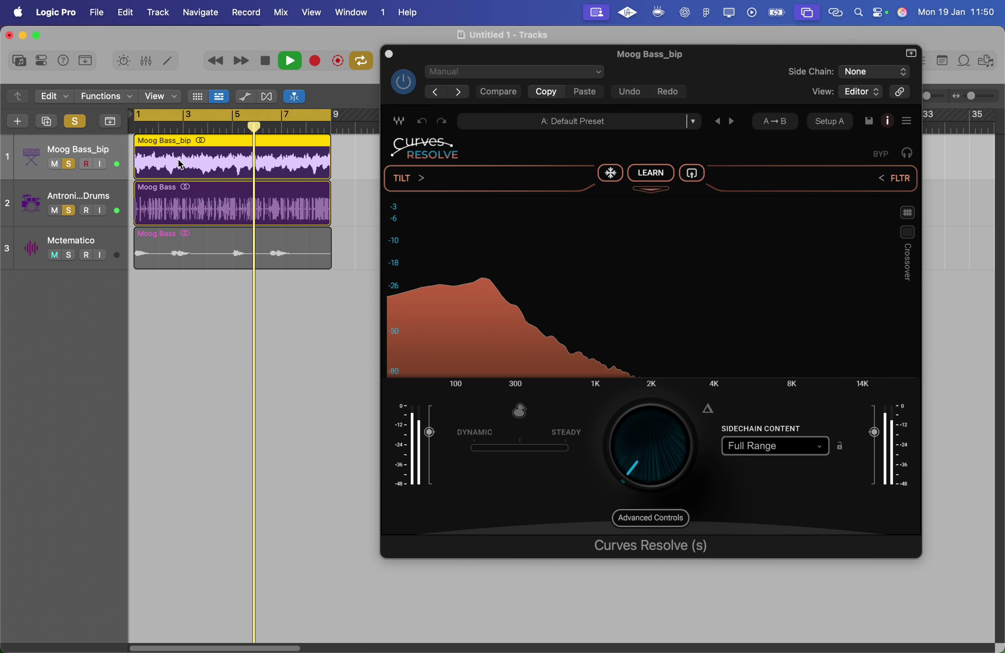
{"action": "key", "text": "space"}
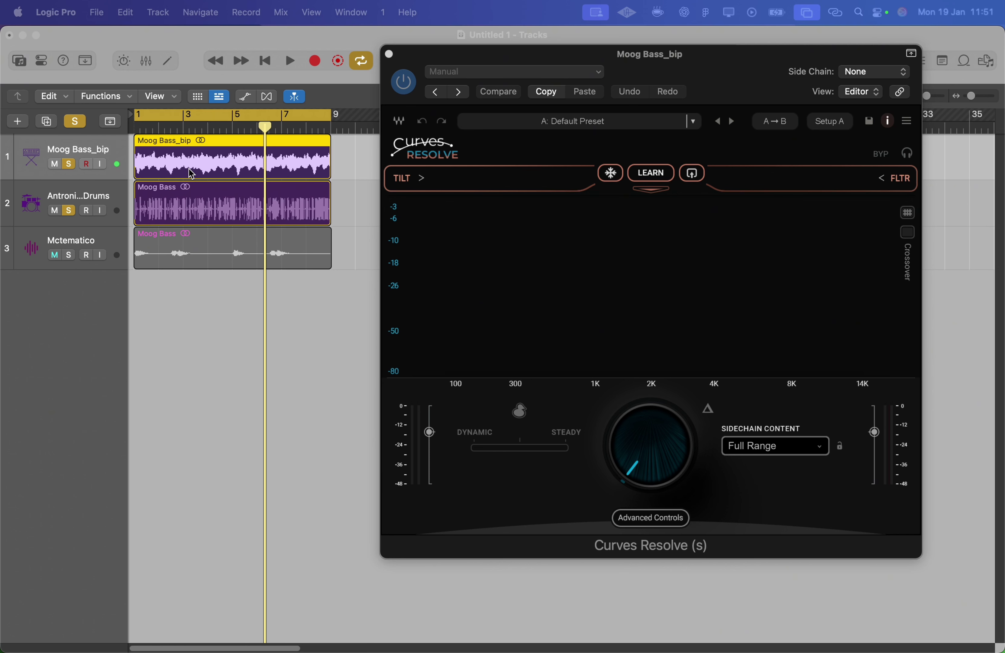
Select the drums region and resume playback, audition the drums alone, and leave only the Moog Bass_bip track soloed.
{"action": "left_click", "coordinate": [228, 197]}
{"action": "key", "text": "space"}
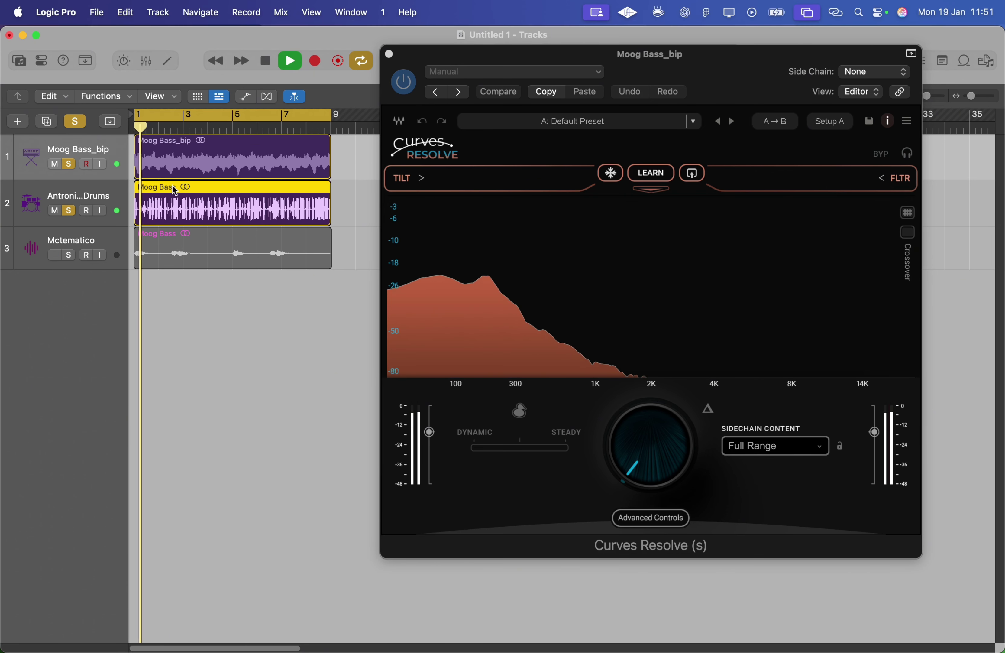
{"action": "left_click", "coordinate": [69, 166]}
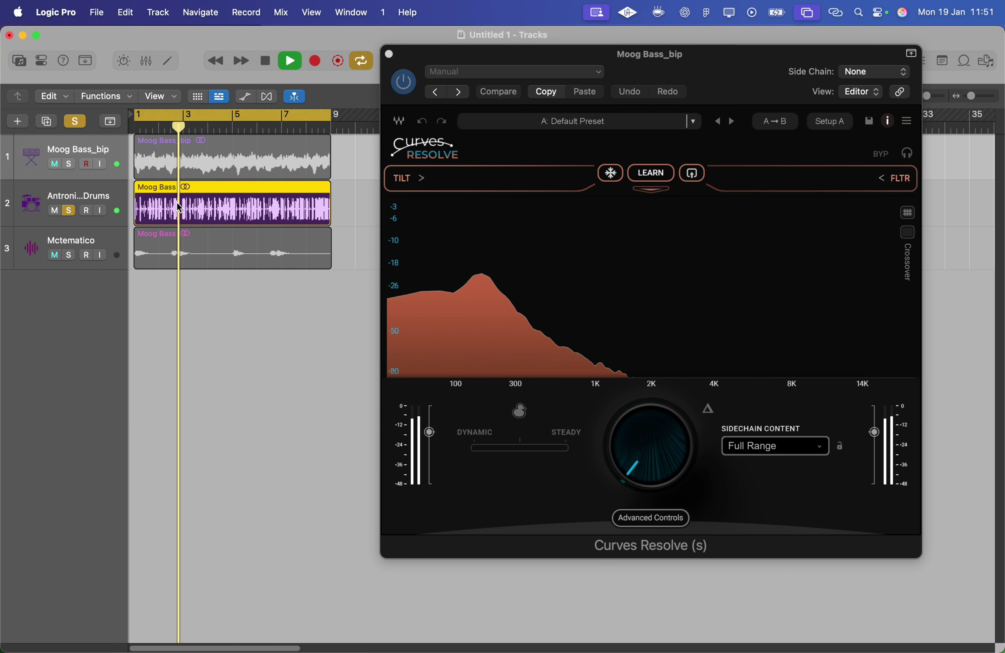
{"action": "left_click", "coordinate": [95, 146]}
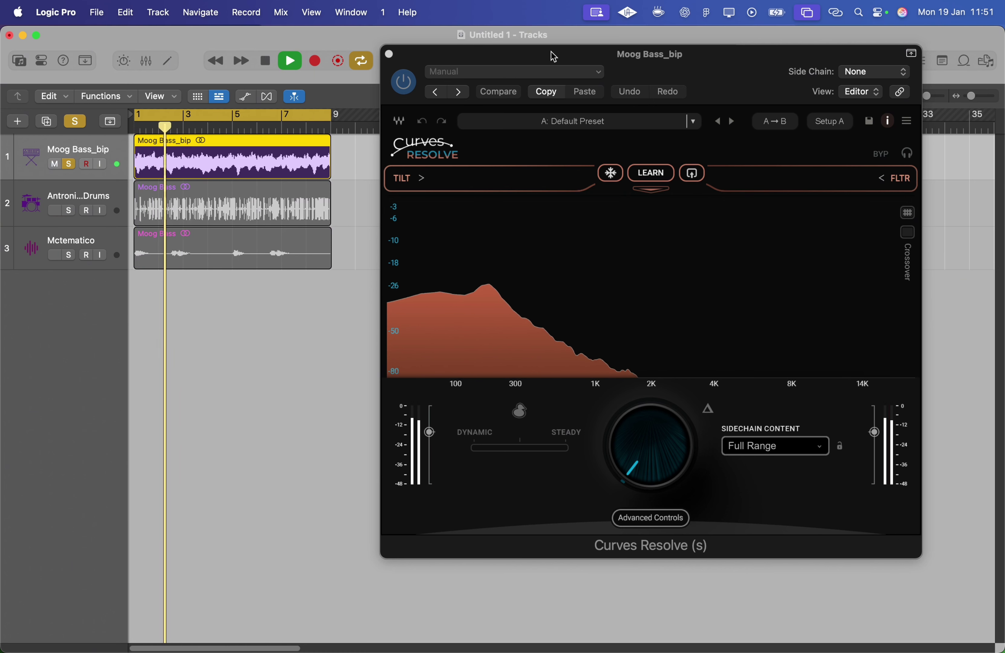
Set the bass plug-in's side chain source to Antronical - Heman Drums (Audio 3).
{"action": "left_click", "coordinate": [668, 63]}
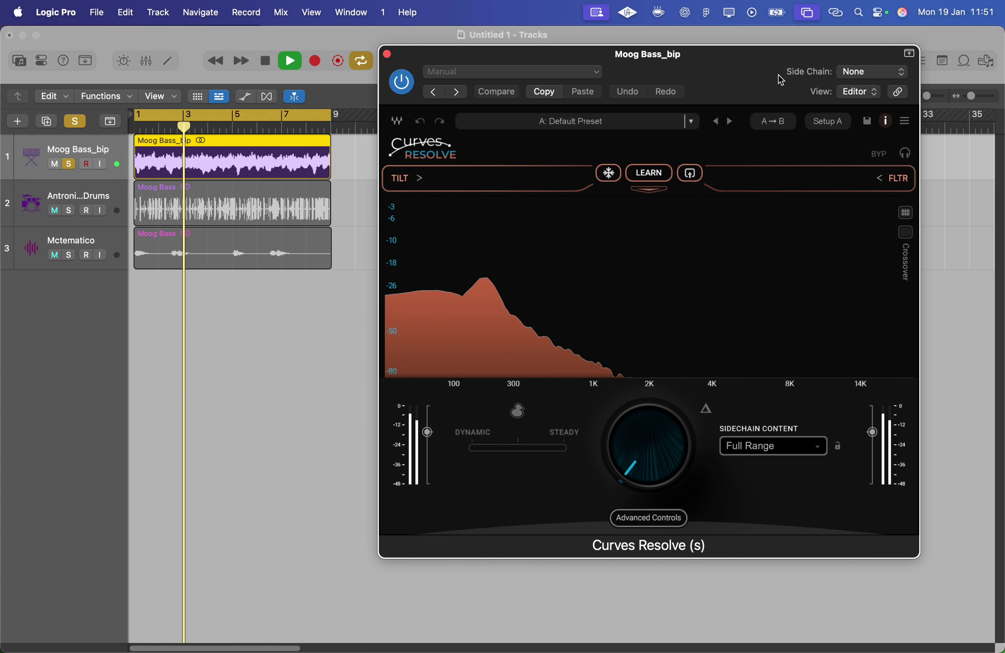
{"action": "left_click", "coordinate": [885, 78]}
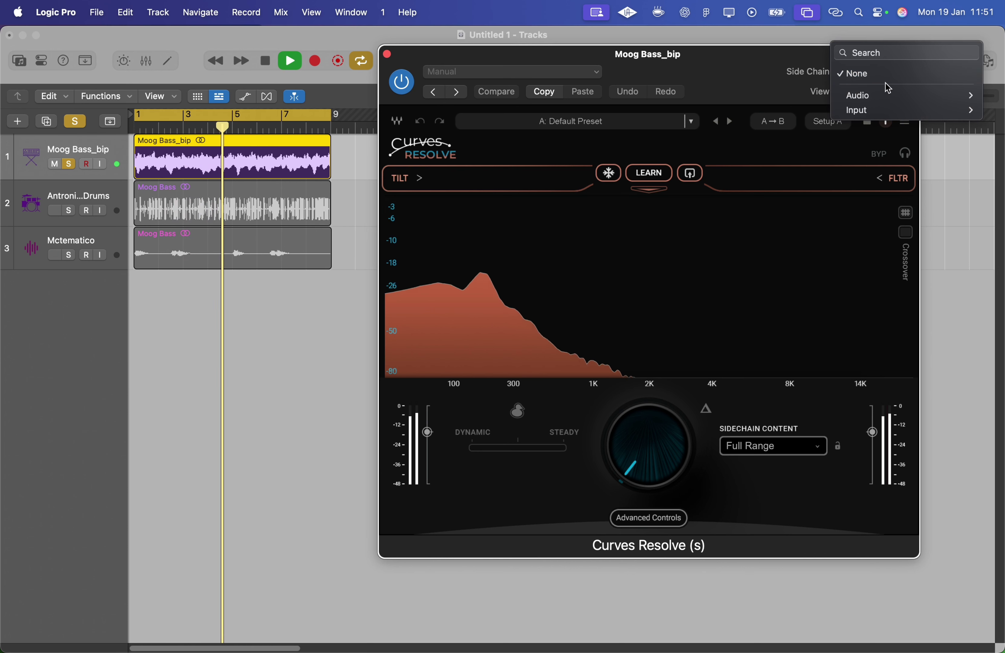
{"action": "mouse_move", "coordinate": [888, 98]}
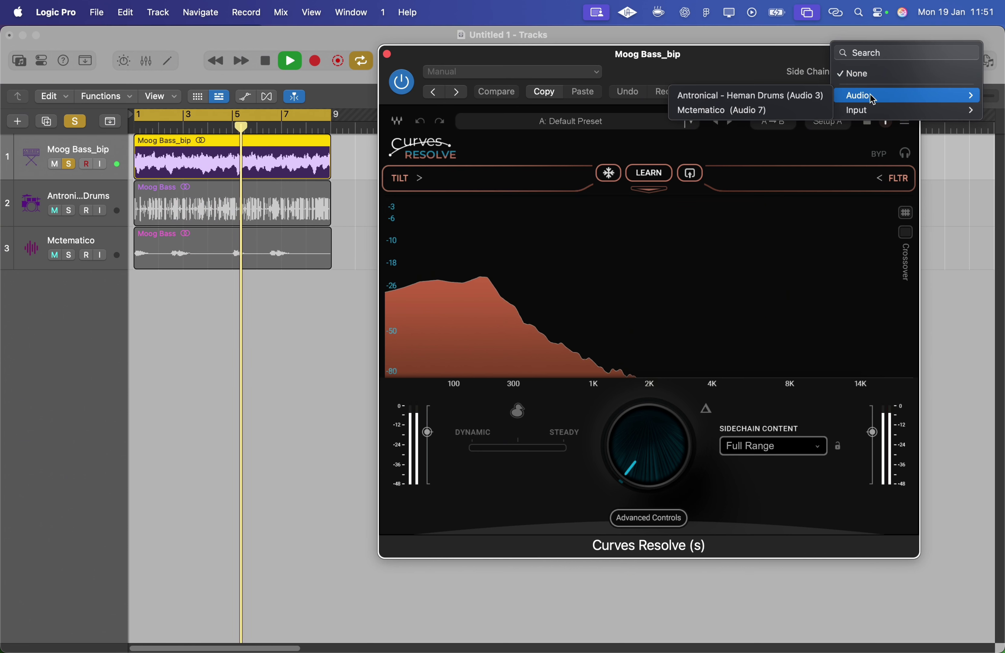
{"action": "left_click", "coordinate": [760, 103]}
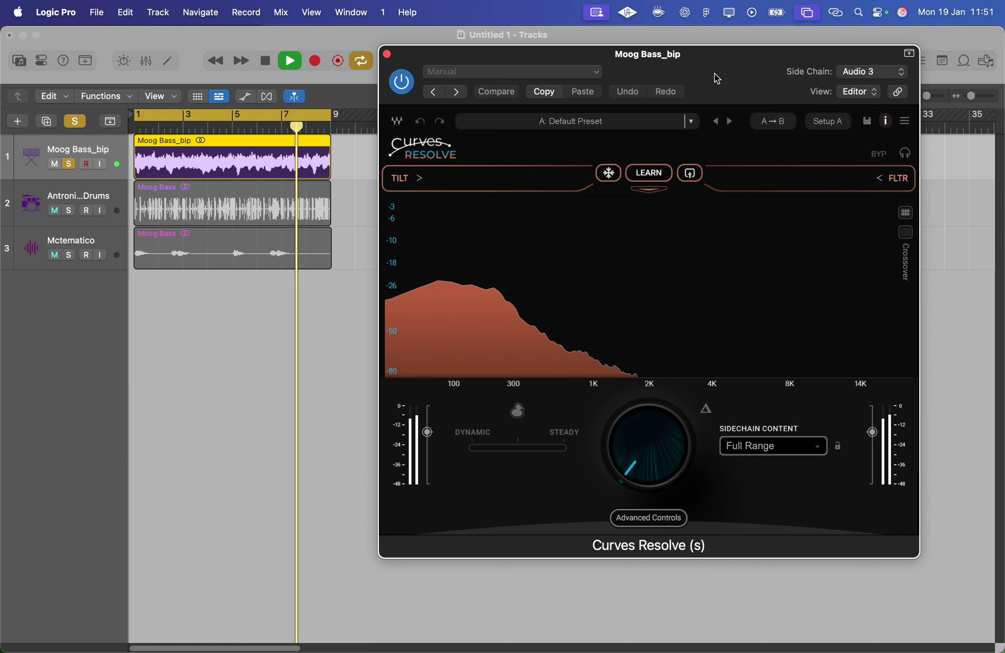
Learn the sidechain curve on the bass plug-in with the drums track also soloed, and finish the analysis.
{"action": "left_click", "coordinate": [651, 174]}
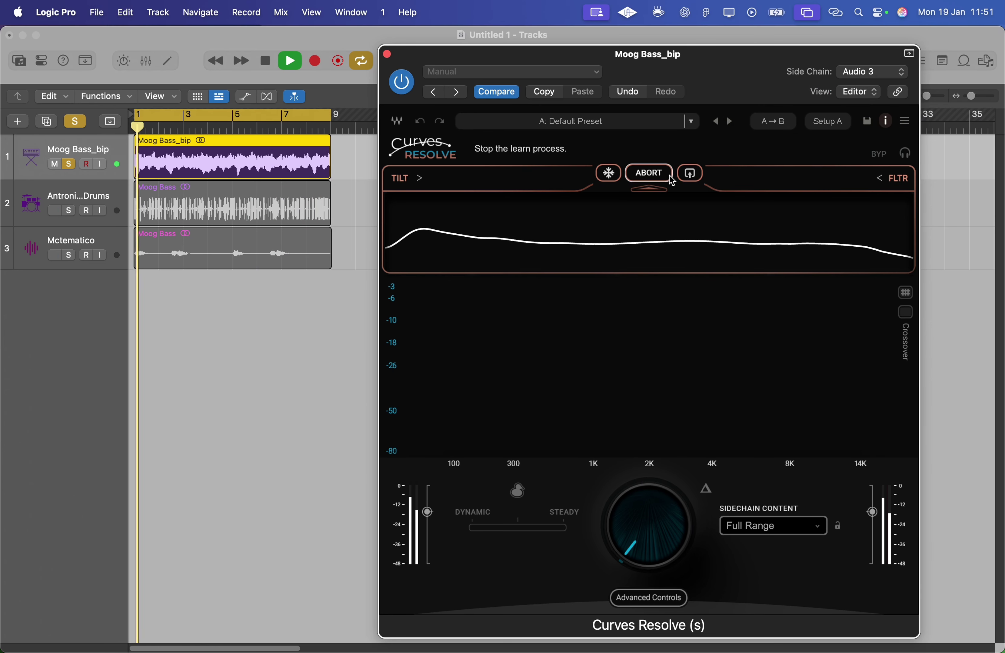
{"action": "left_click", "coordinate": [69, 211]}
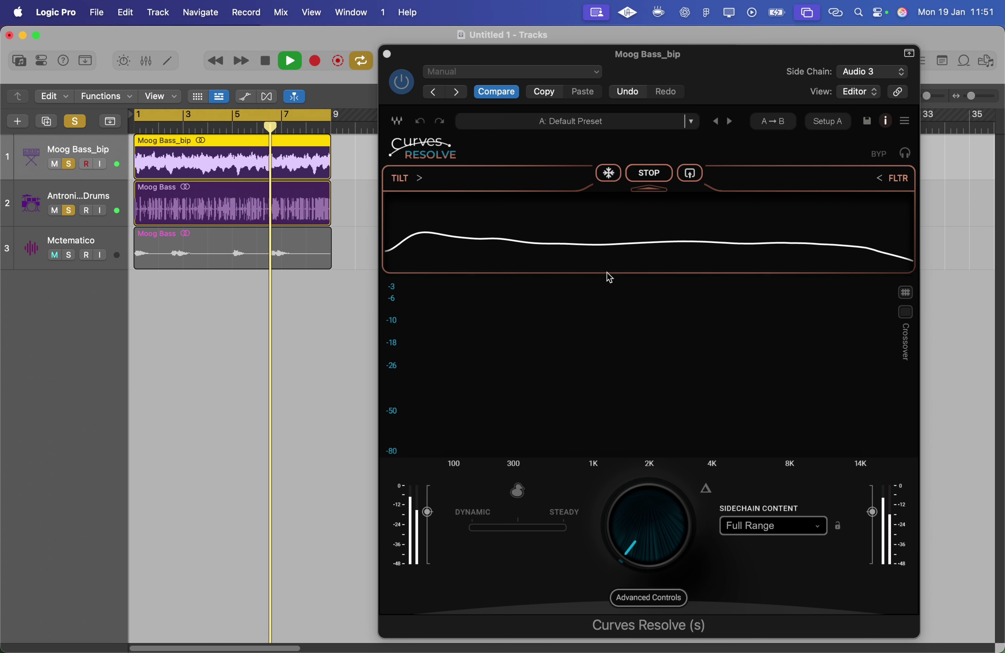
{"action": "left_click", "coordinate": [658, 178]}
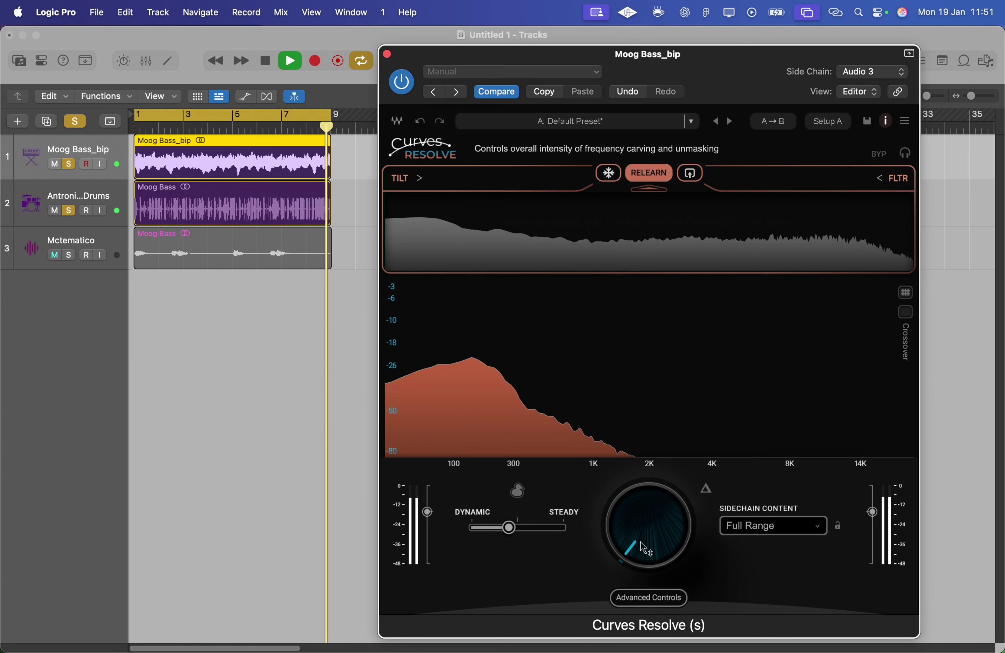
Audition the bass plug-in's carving intensity up to 81 and bring it down to a moderate amount.
{"action": "left_click", "coordinate": [646, 548]}
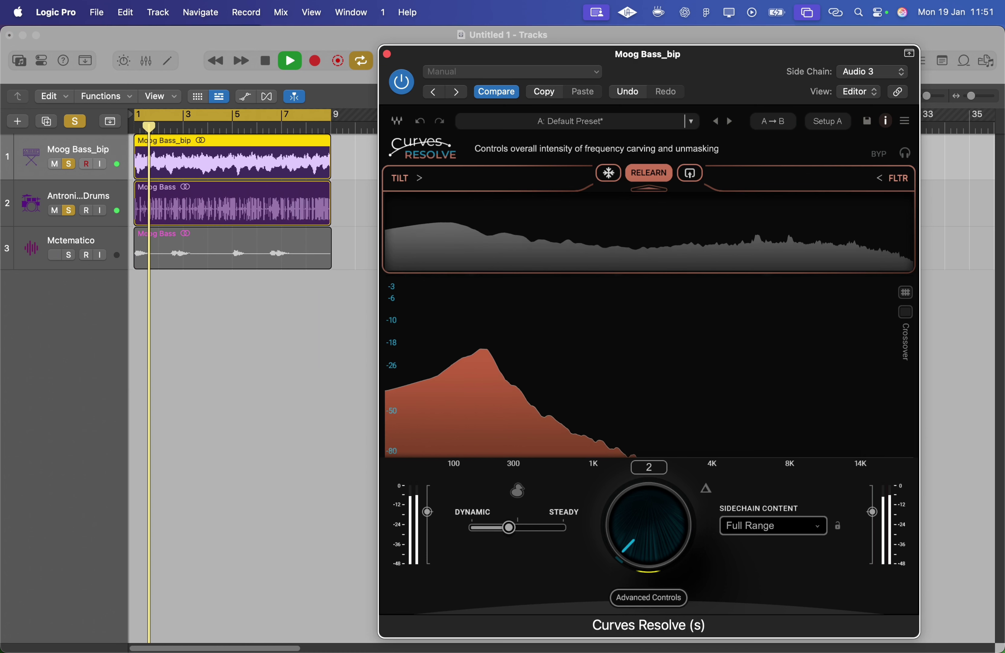
{"action": "left_click_drag", "start_coordinate": [646, 549], "coordinate": [646, 540]}
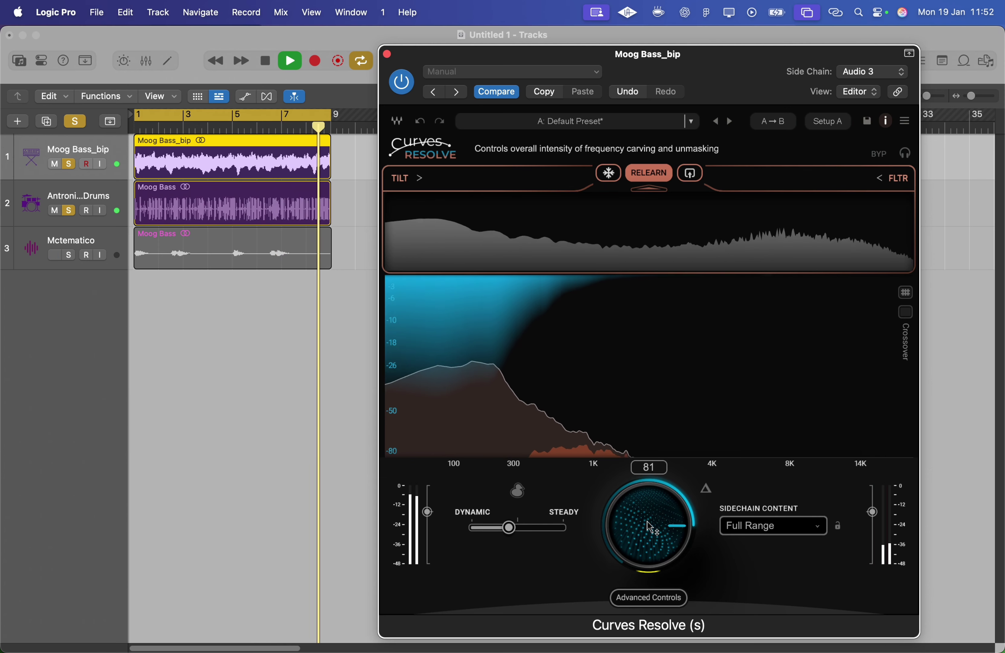
{"action": "left_click_drag", "start_coordinate": [650, 527], "coordinate": [650, 545]}
{"action": "left_click_drag", "start_coordinate": [497, 335], "coordinate": [632, 550]}
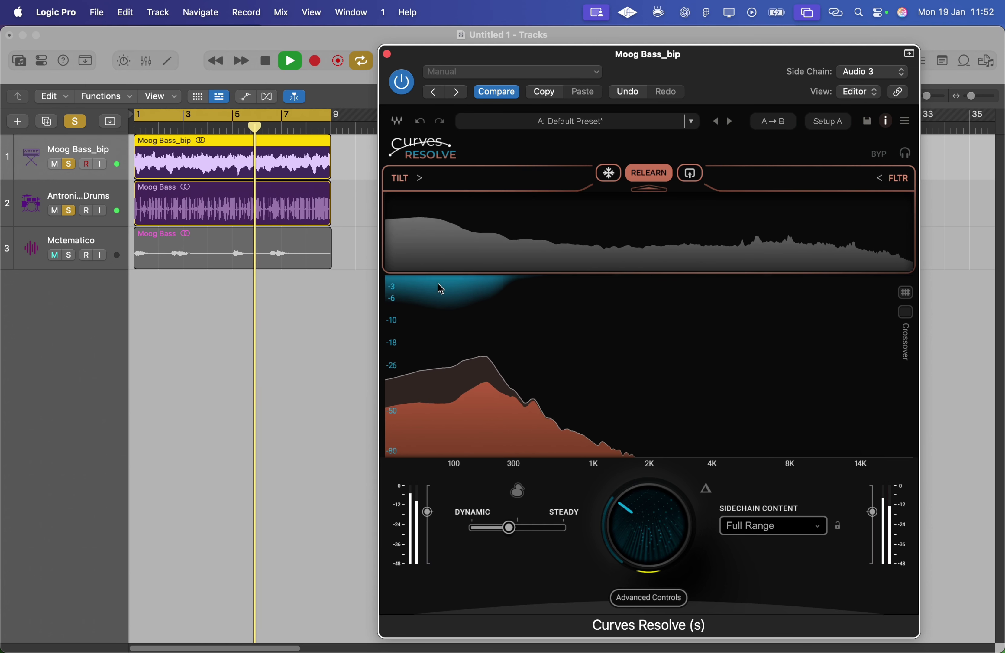
Stop playback and inspect the sidechain Tilt controls and the sidechain content presets, keeping Full Range.
{"action": "left_click", "coordinate": [419, 180]}
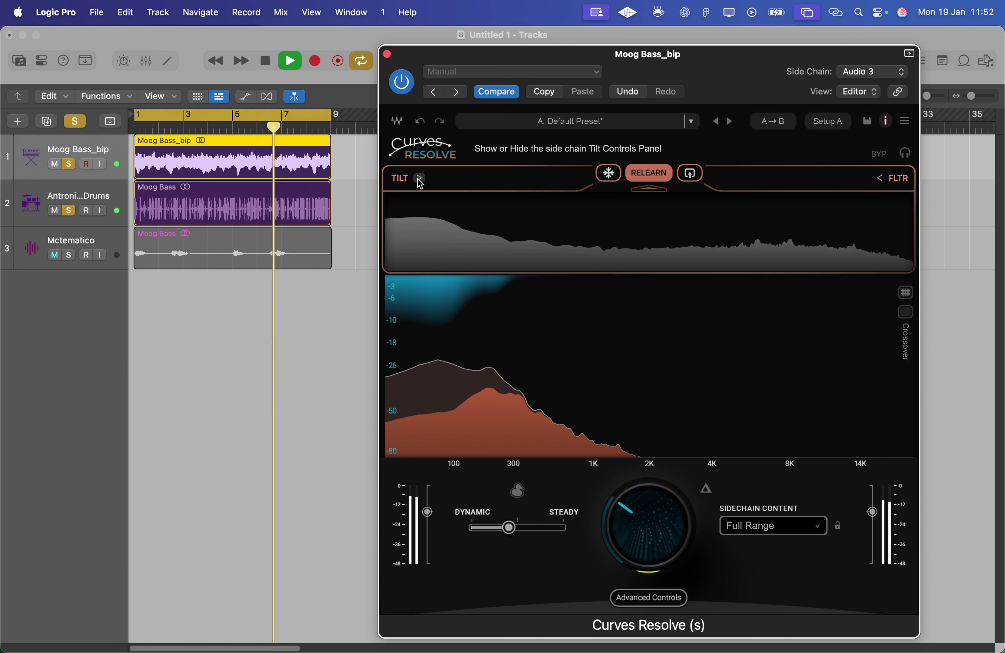
{"action": "key", "text": "space"}
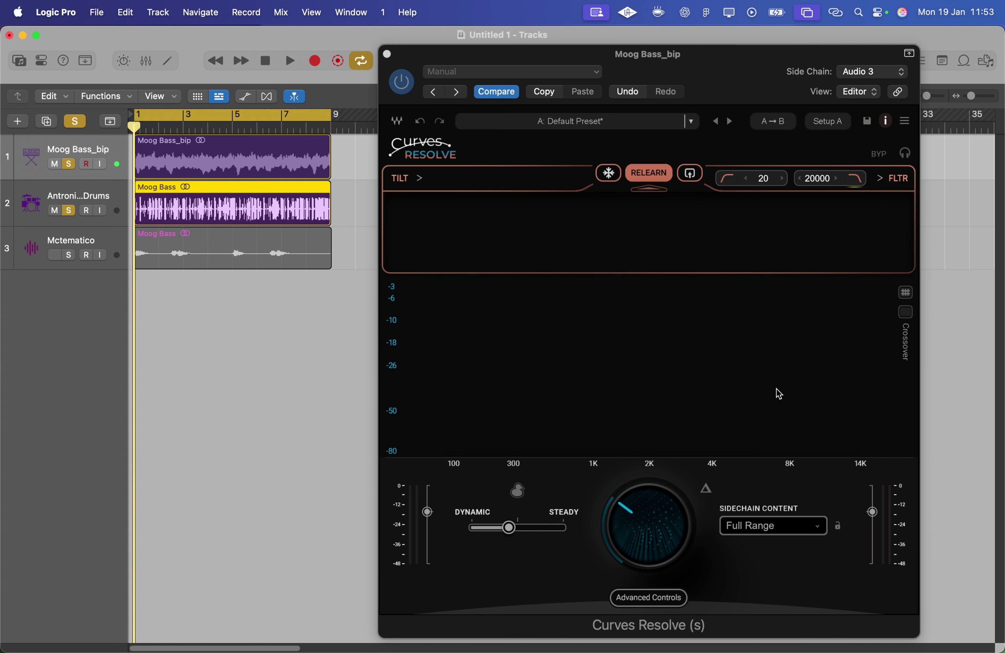
{"action": "left_click", "coordinate": [795, 532]}
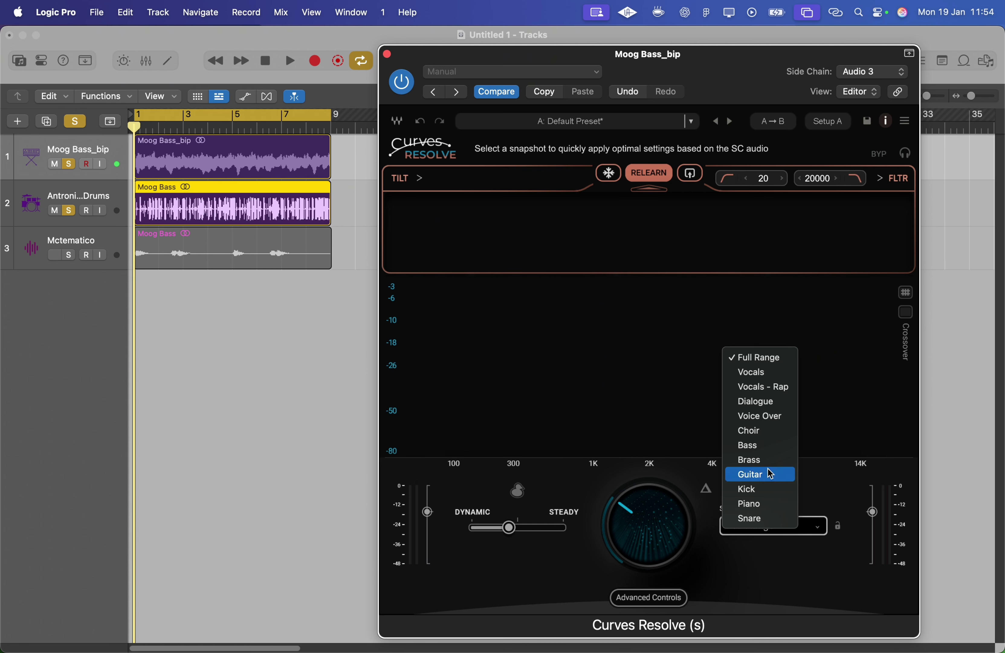
{"action": "left_click", "coordinate": [687, 430]}
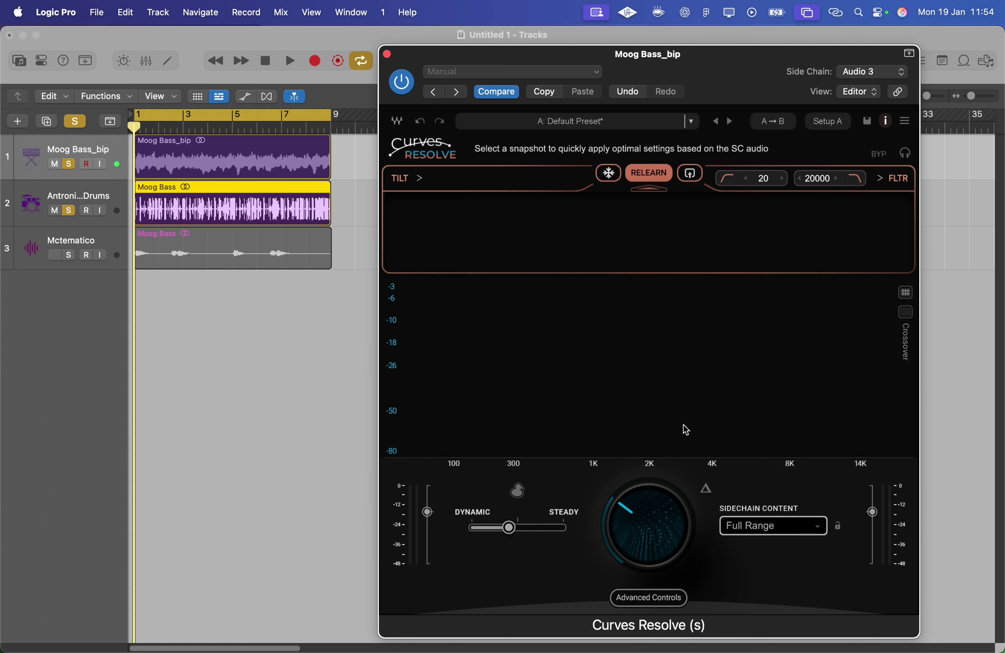